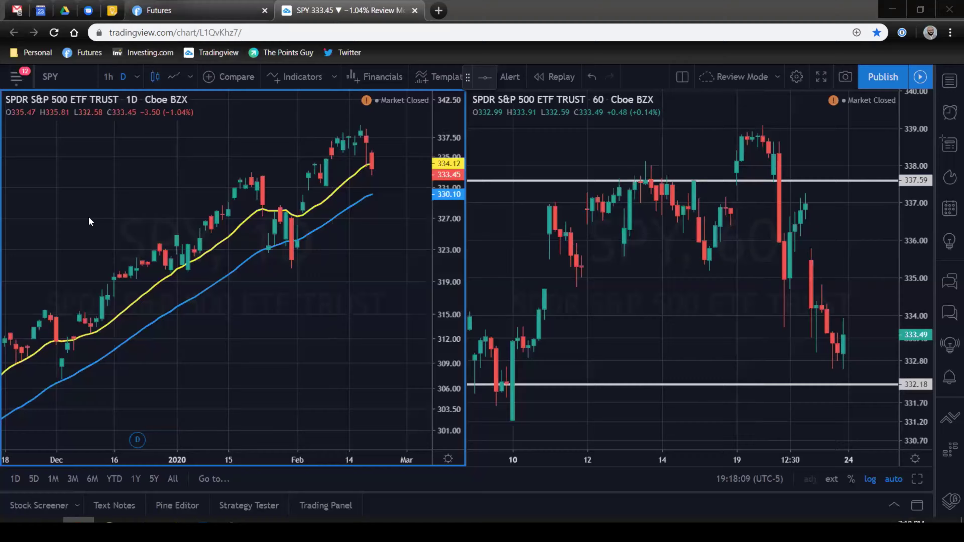
- Switch from the TradingView SPY charts to the Finviz futures overview tab
{"action": "key", "text": "ctrl+shift+Tab"}
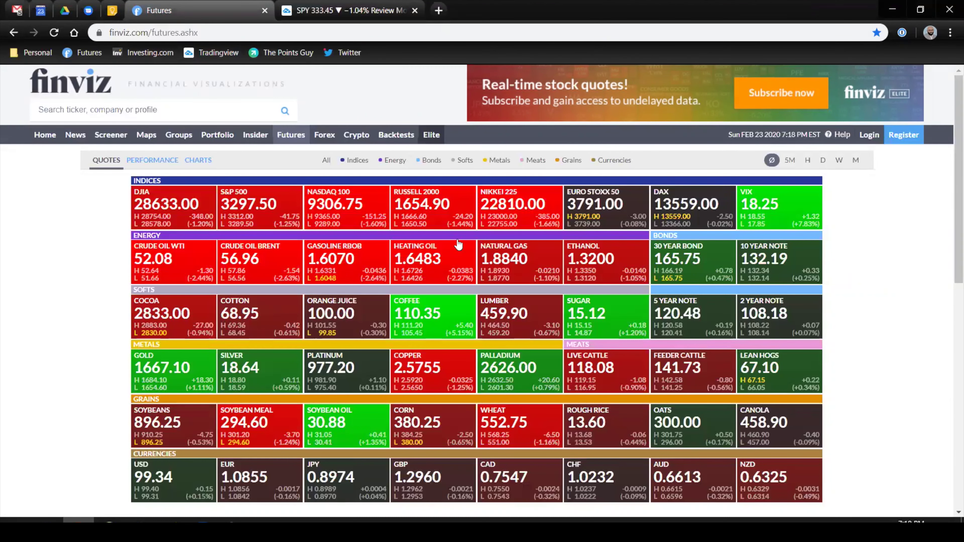
- Preview the Nikkei 225 and DJIA tiles, then circle the latest DJIA daily candle
{"action": "mouse_move", "coordinate": [524, 220]}
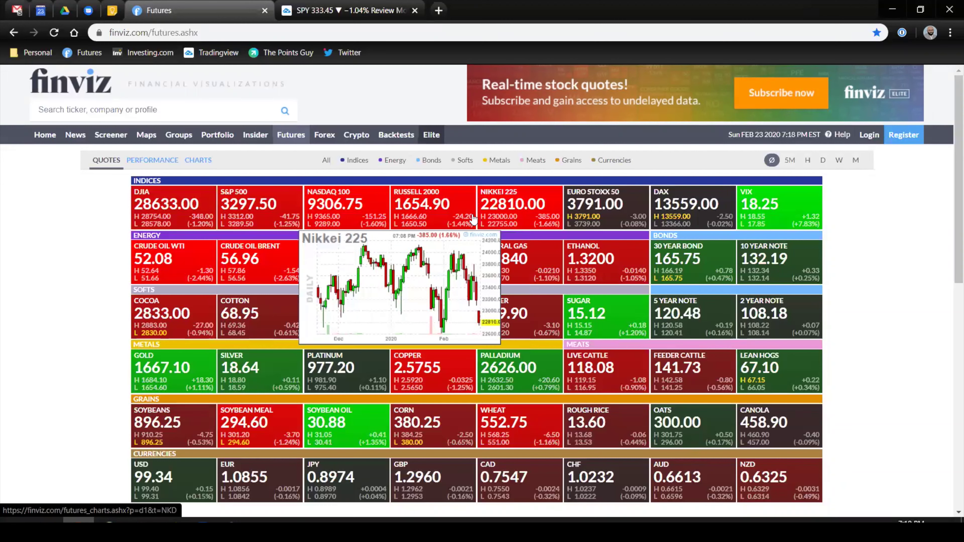
{"action": "mouse_move", "coordinate": [166, 205]}
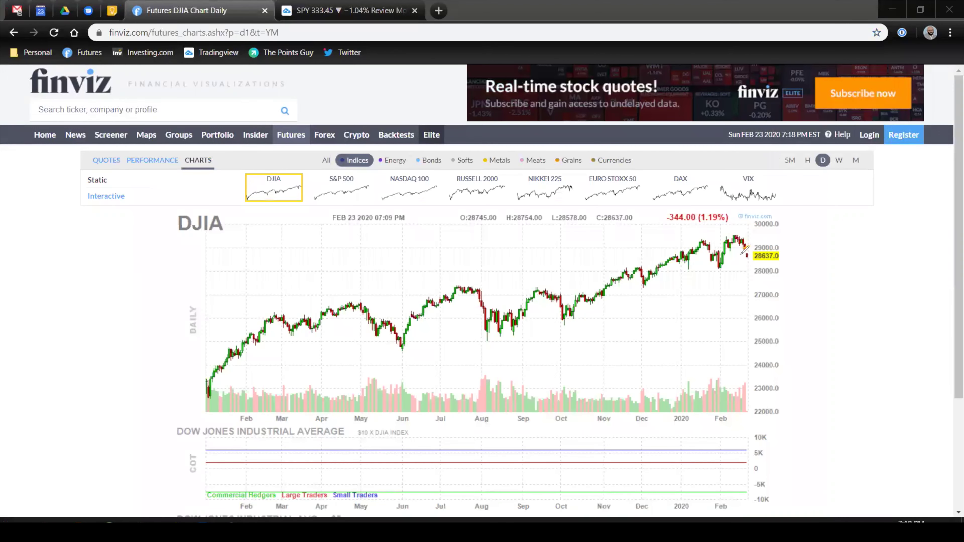
{"action": "left_click_drag", "start_coordinate": [746, 262], "coordinate": [744, 255]}
- Return to the SPY daily and 60-minute charts, then bring up the Edgewonk 2.0 window preview
{"action": "left_click", "coordinate": [326, 19]}
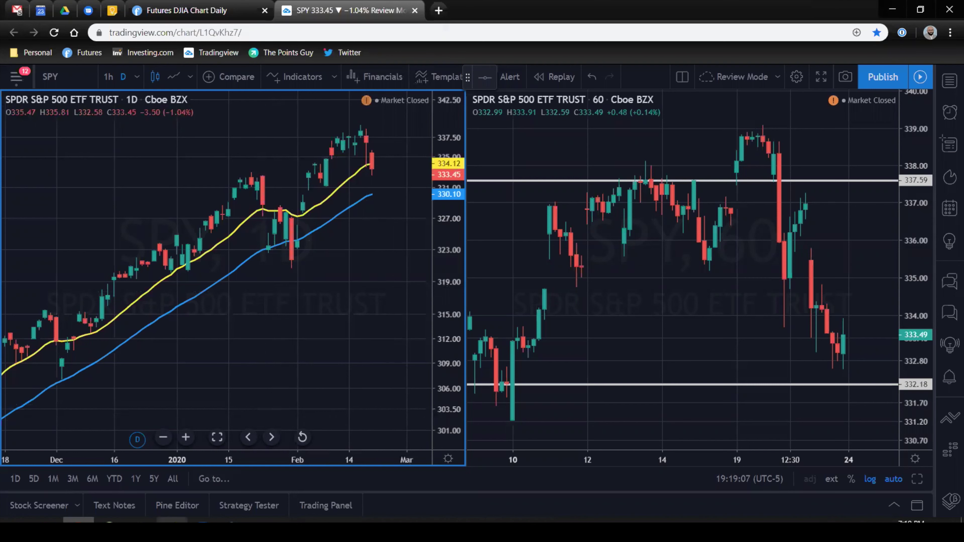
{"action": "mouse_move", "coordinate": [172, 521]}
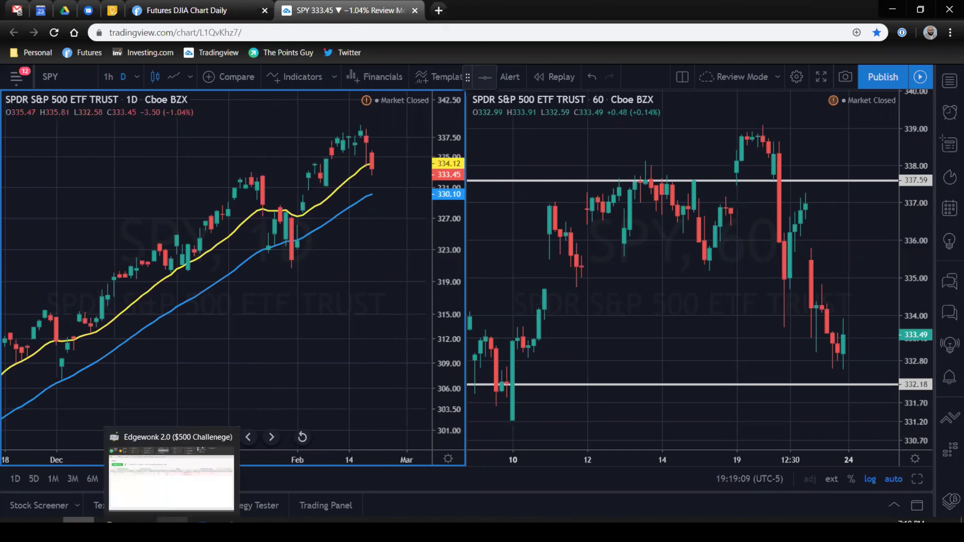
- Bring Edgewonk forward and view Deposits & Withdrawals: 500.00 deposit, -500.00 withdrawal, 541.00 balance
{"action": "left_click", "coordinate": [208, 487]}
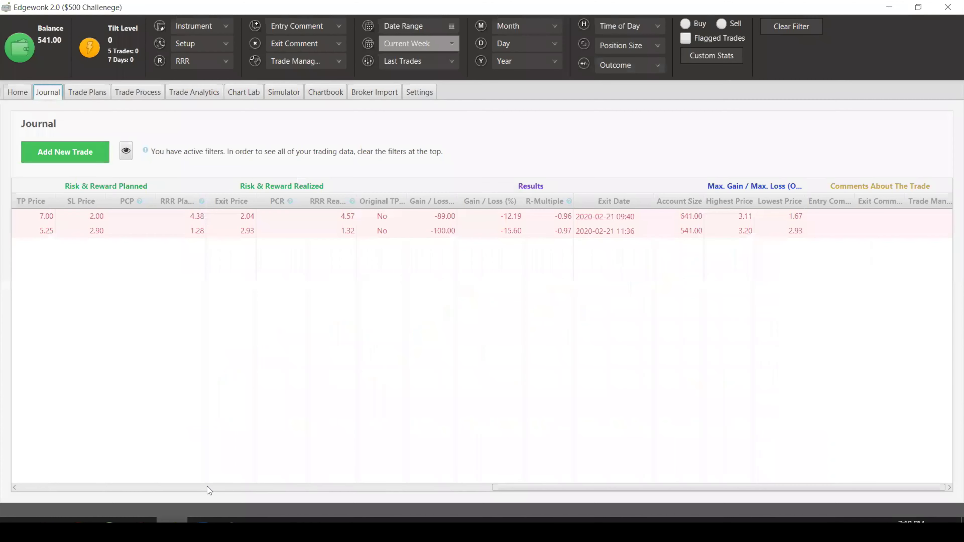
{"action": "left_click", "coordinate": [414, 95]}
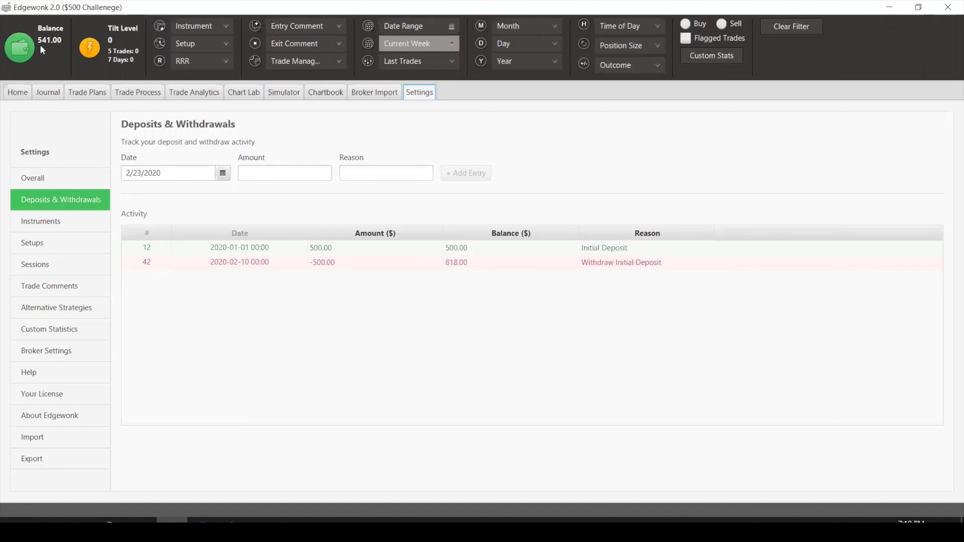
- Go back to Edgewonk's Home dashboard with the performance curve and February 2020 calendar
{"action": "left_click", "coordinate": [26, 90]}
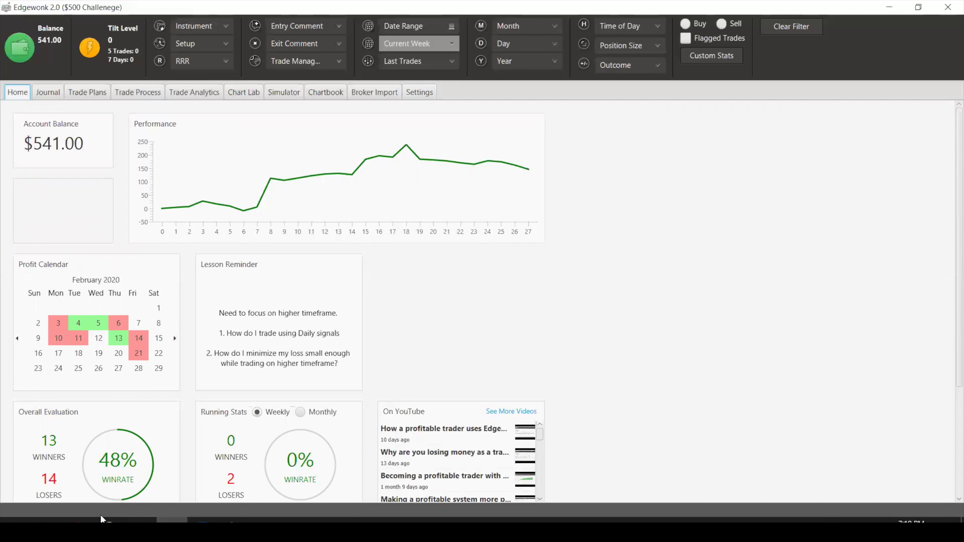
{"action": "mouse_move", "coordinate": [100, 515]}
- Open the Journal, scroll the trade table sideways, and open SPY trade #47 (-89.00) for editing
{"action": "left_click", "coordinate": [53, 95]}
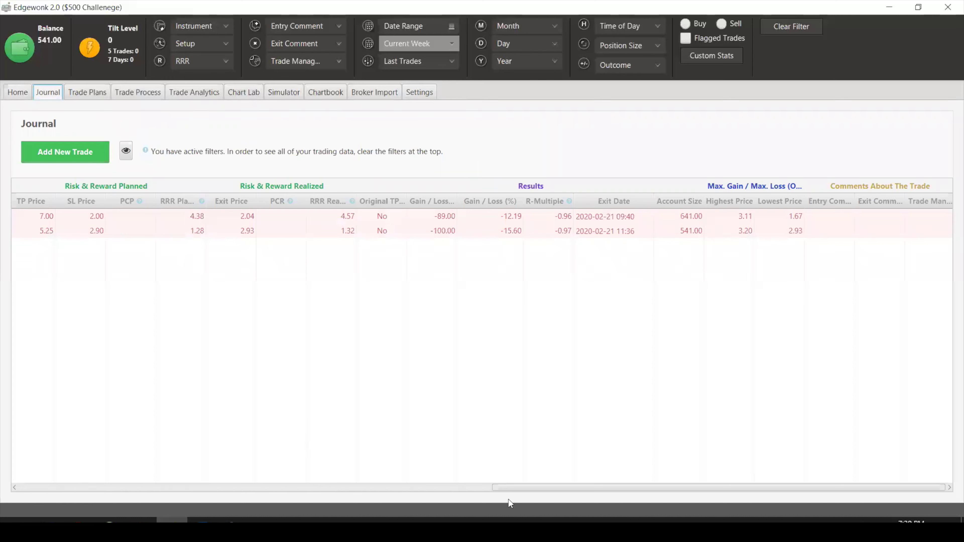
{"action": "left_click", "coordinate": [527, 487]}
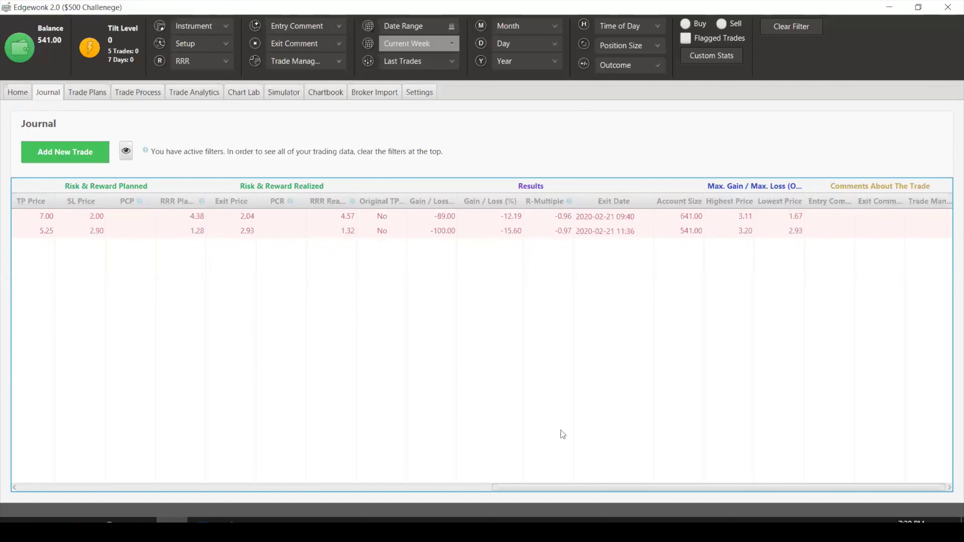
{"action": "left_click_drag", "start_coordinate": [577, 487], "coordinate": [56, 452]}
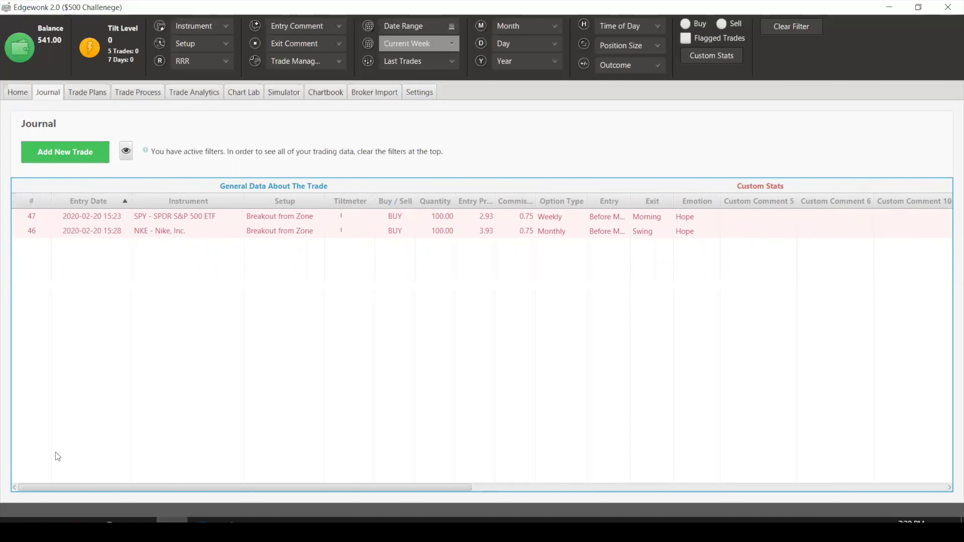
{"action": "left_click_drag", "start_coordinate": [55, 453], "coordinate": [506, 400]}
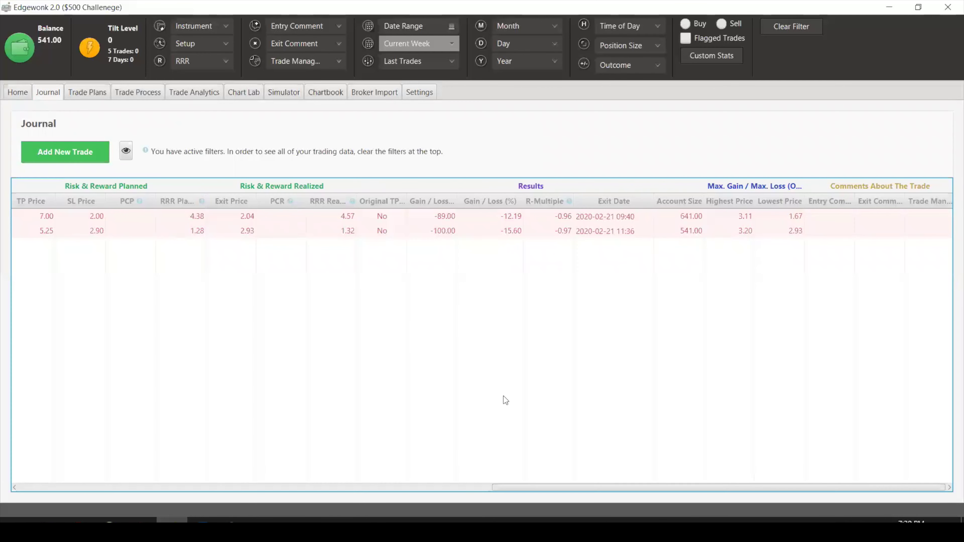
{"action": "left_click", "coordinate": [374, 218]}
{"action": "double_click", "coordinate": [374, 218]}
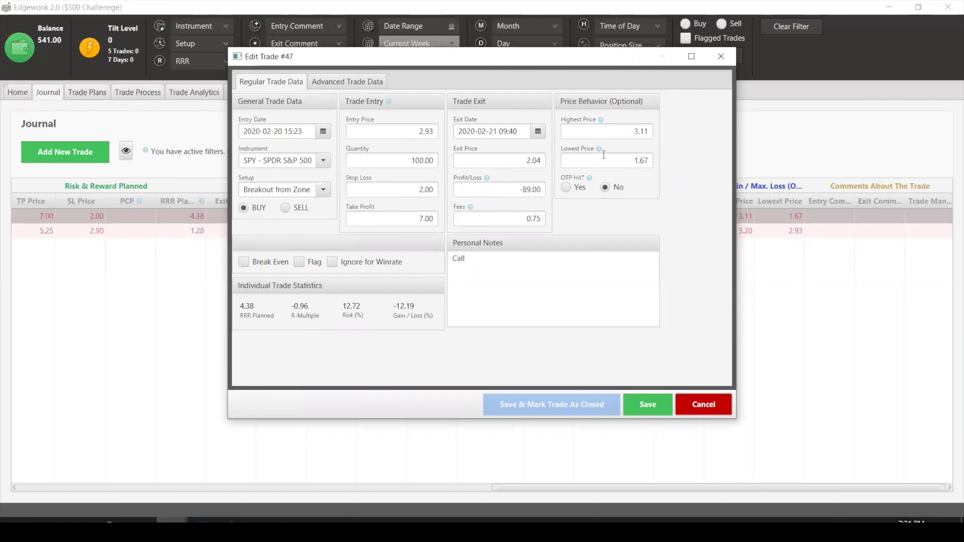
- Highlight trade #47's Lowest Price of 1.67, then cancel the dialog without changes
{"action": "left_click_drag", "start_coordinate": [603, 159], "coordinate": [662, 162]}
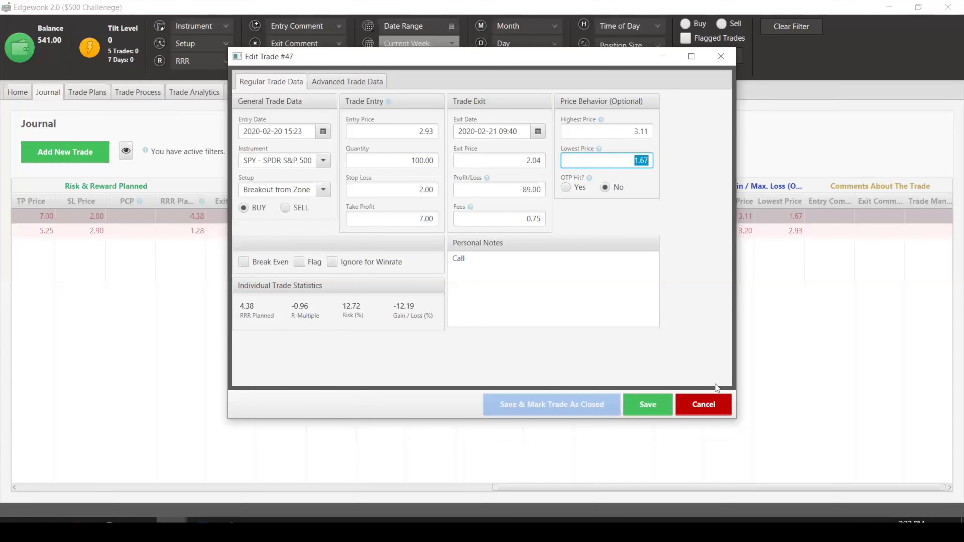
{"action": "left_click", "coordinate": [707, 404]}
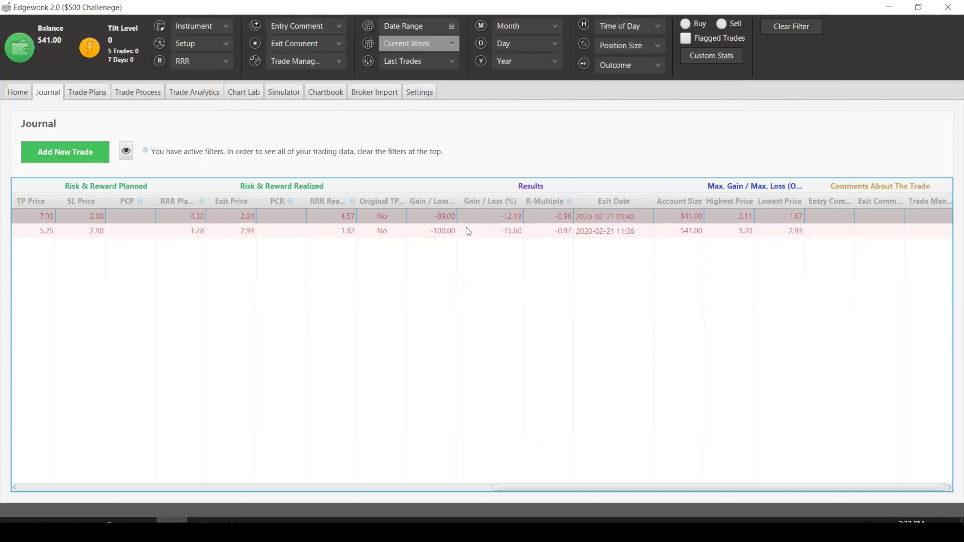
- Open Nike trade #46 (-100.00), close it unchanged, and go back to the Home dashboard
{"action": "left_click", "coordinate": [466, 230]}
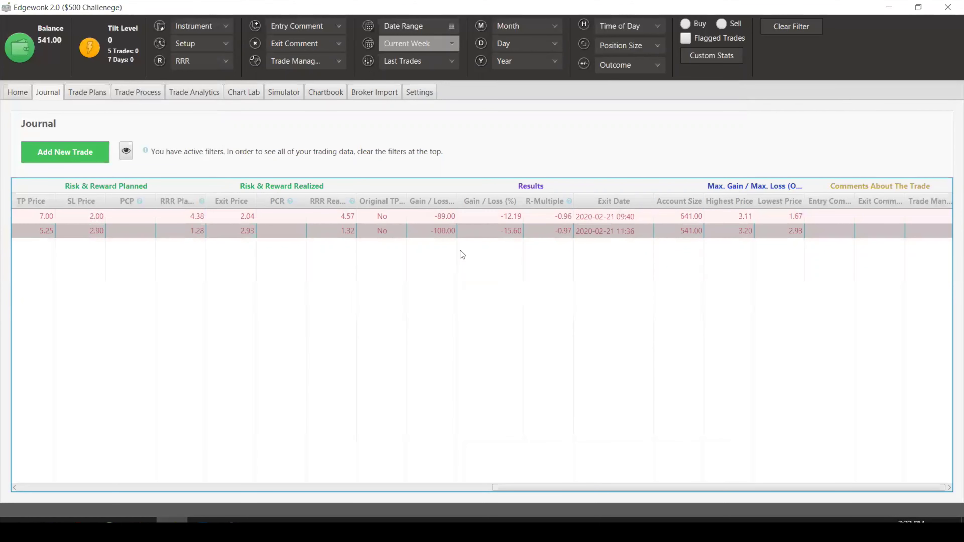
{"action": "double_click", "coordinate": [459, 230]}
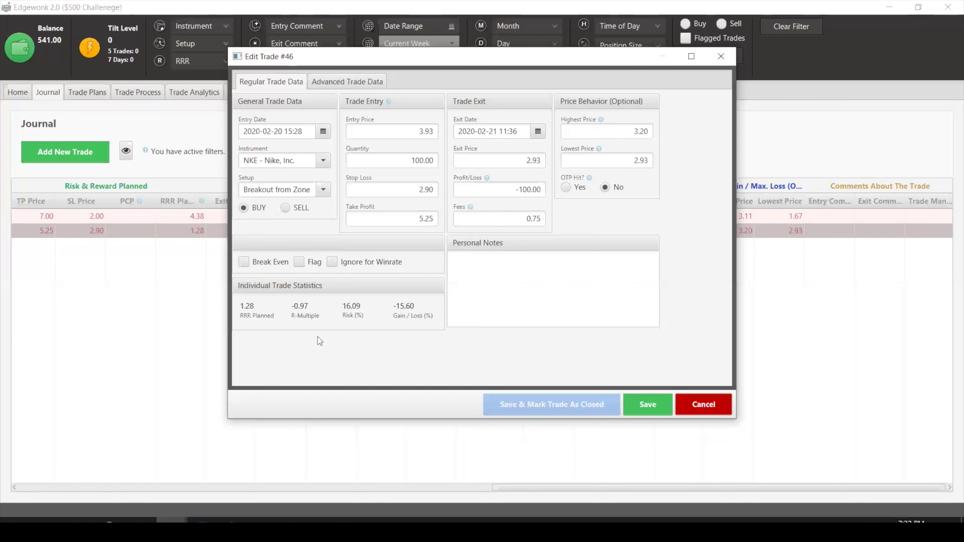
{"action": "left_click", "coordinate": [704, 404]}
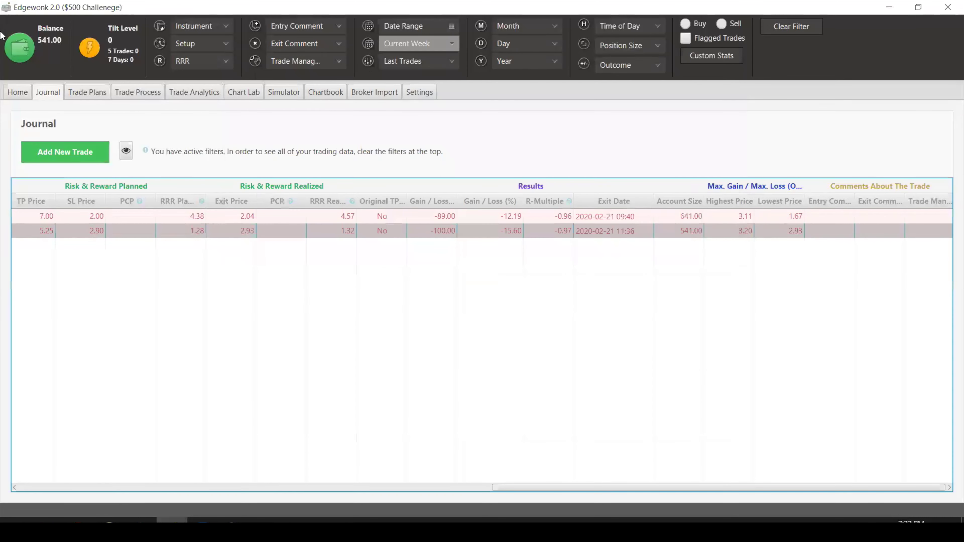
{"action": "left_click", "coordinate": [24, 92]}
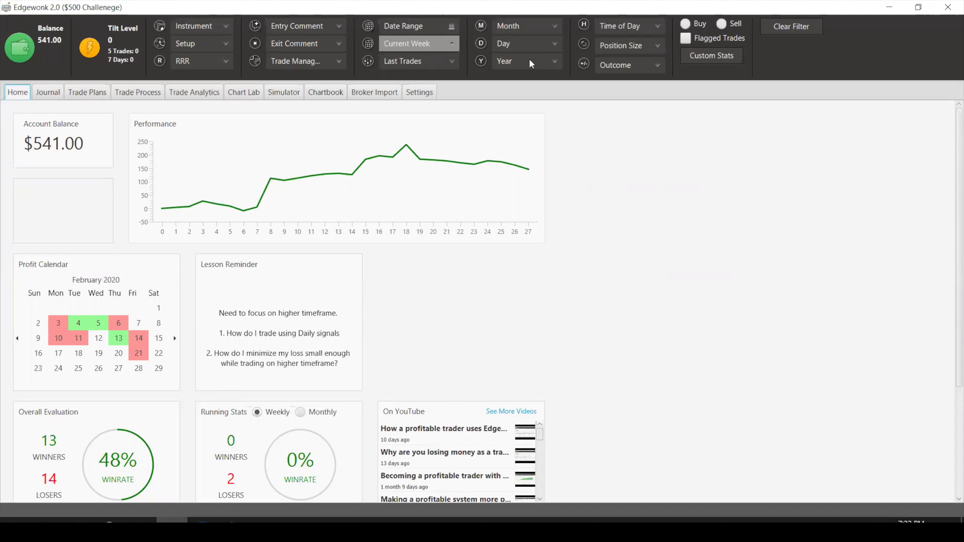
- Sketch and erase rise-then-drop, declining and rising equity-curve continuations, then switch to the SPY charts
{"action": "key", "text": "ctrl+shift+p"}
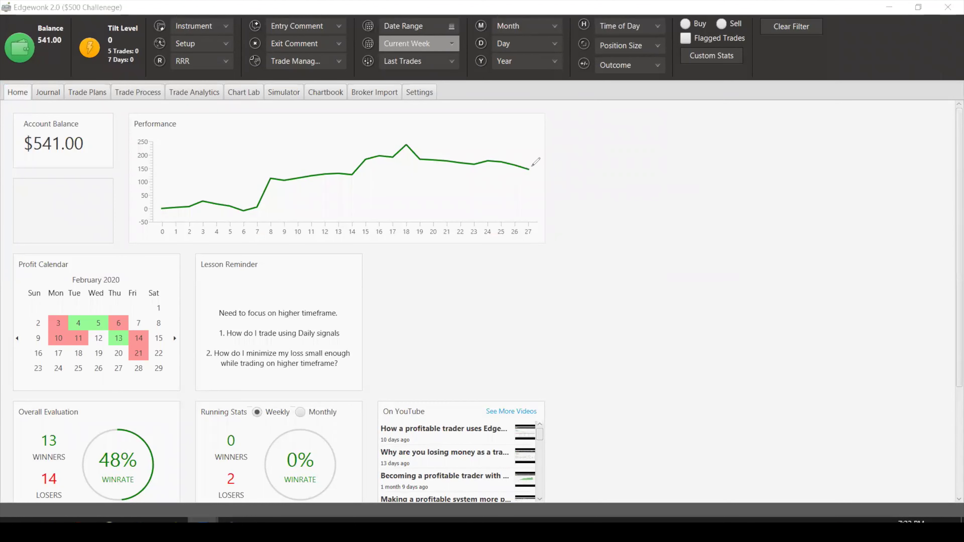
{"action": "mouse_move", "coordinate": [531, 169]}
{"action": "left_mouse_down"}
{"action": "mouse_move", "coordinate": [565, 132]}
{"action": "mouse_move", "coordinate": [569, 189]}
{"action": "mouse_move", "coordinate": [589, 142]}
{"action": "mouse_move", "coordinate": [597, 190]}
{"action": "left_mouse_up"}
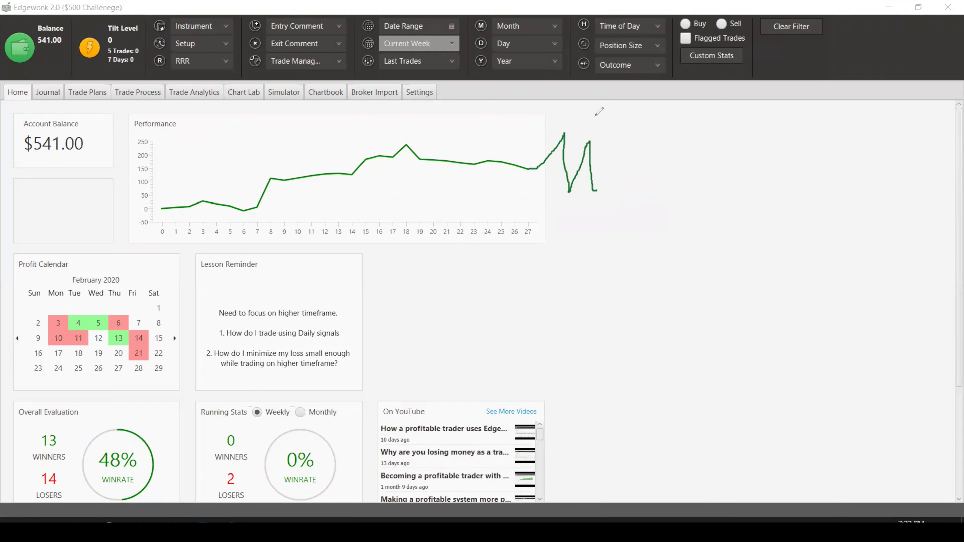
{"action": "key", "text": "ctrl+z"}
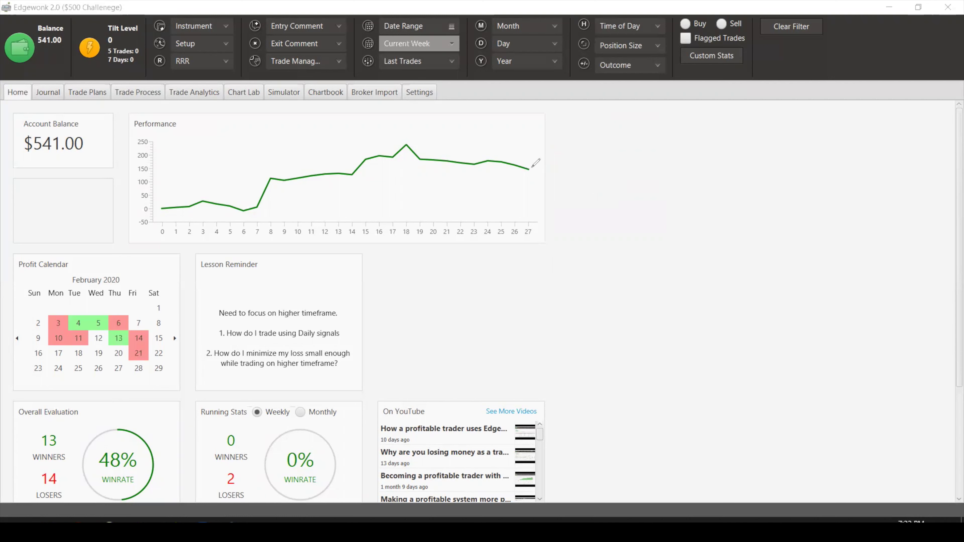
{"action": "left_click_drag", "start_coordinate": [529, 169], "coordinate": [558, 176]}
{"action": "key", "text": "ctrl+z"}
{"action": "left_click_drag", "start_coordinate": [529, 169], "coordinate": [590, 131]}
{"action": "key", "text": "ctrl+z"}
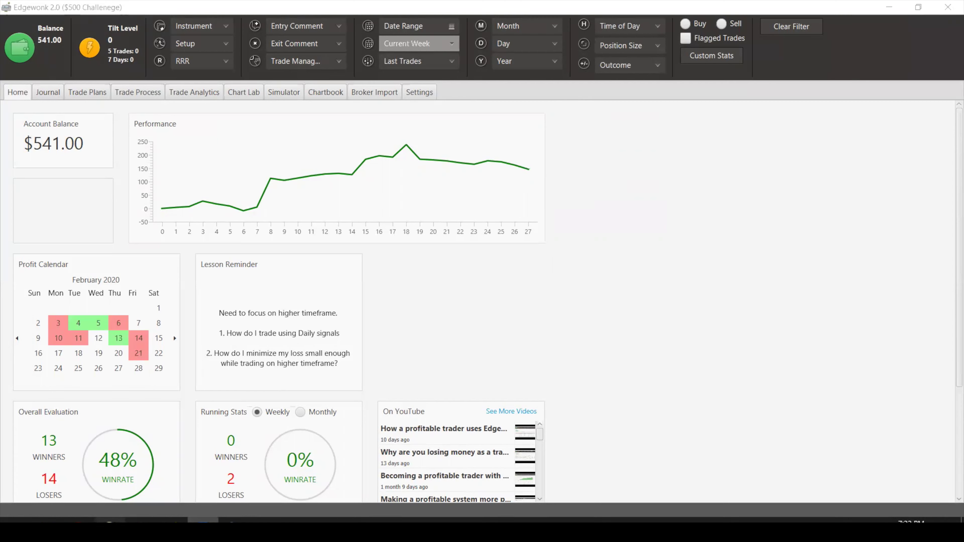
{"action": "left_click", "coordinate": [117, 521]}
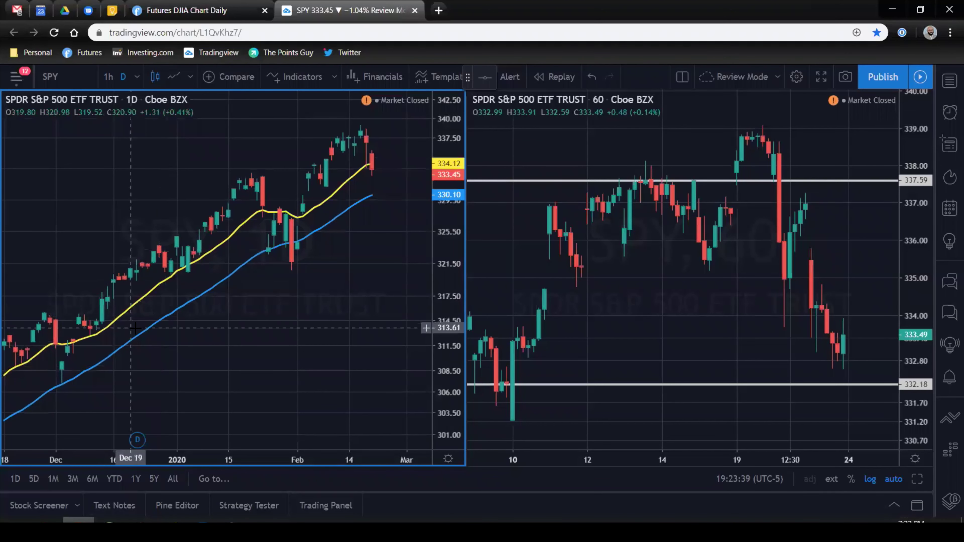
- Open the Finviz futures quotes overview from the DJIA tab, then return to the TradingView SPY charts
{"action": "left_click", "coordinate": [178, 11]}
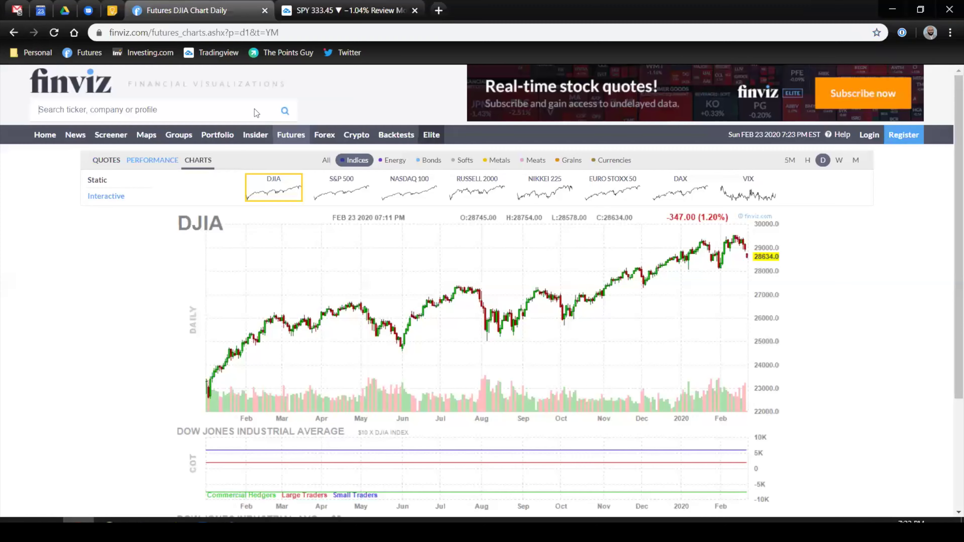
{"action": "left_click", "coordinate": [298, 136]}
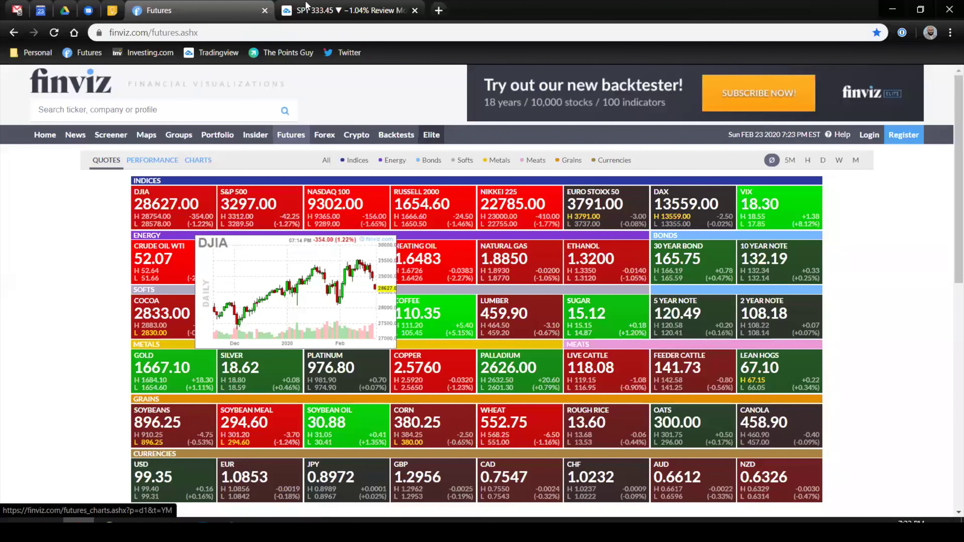
{"action": "left_click", "coordinate": [306, 10]}
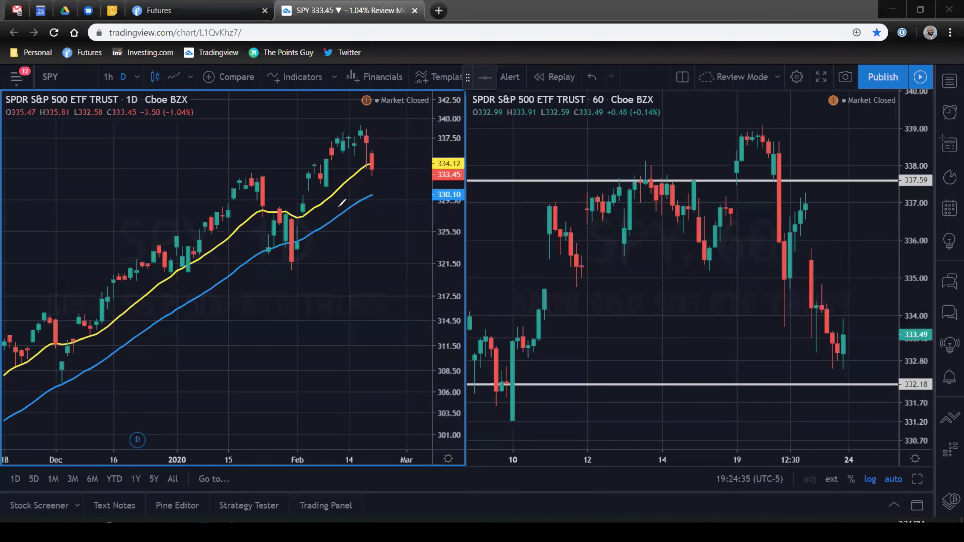
- Sketch a level line across the daily SPY chart, undo it, and switch to Fidelity Active Trader Pro
{"action": "left_click_drag", "start_coordinate": [420, 206], "coordinate": [209, 212]}
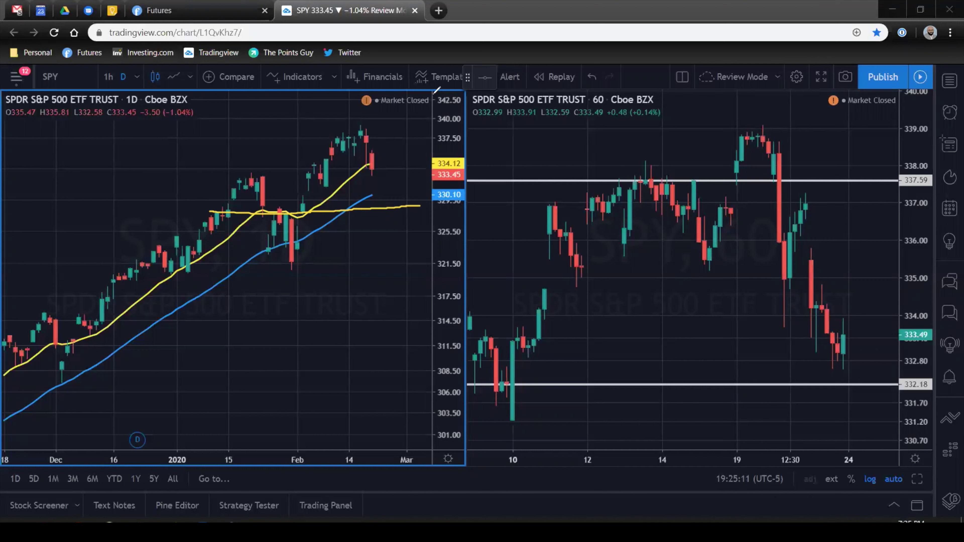
{"action": "key", "text": "ctrl+z"}
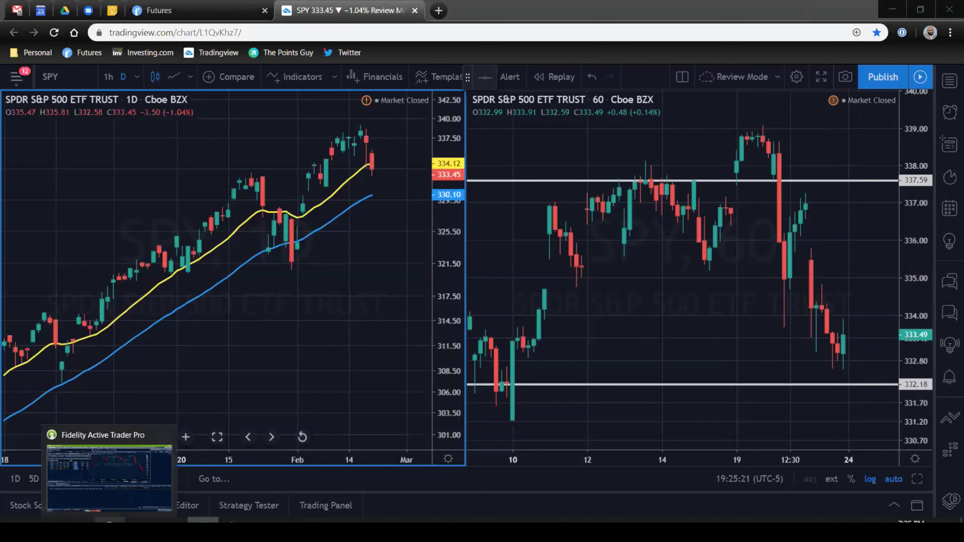
{"action": "left_click", "coordinate": [109, 530]}
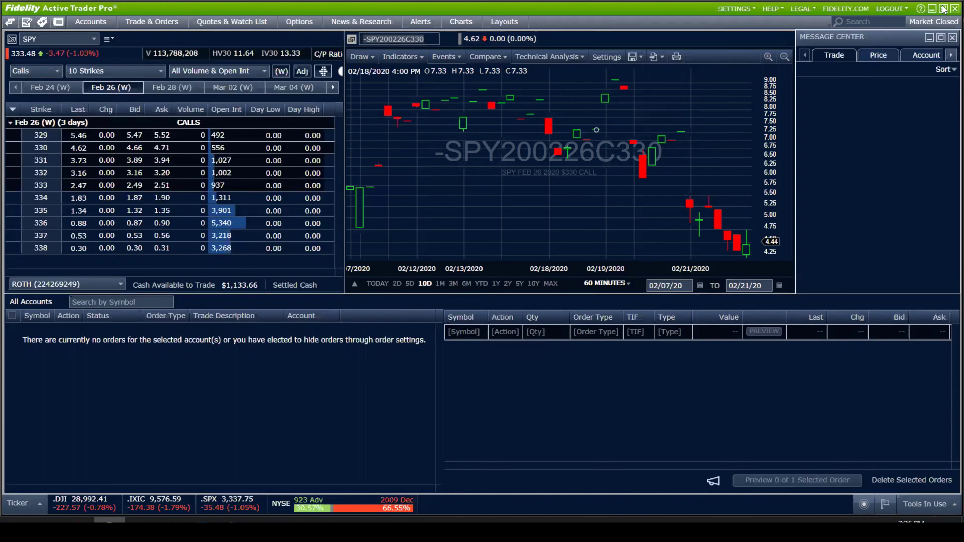
- Leave Fidelity's SPY Feb 26 call chain and return to the Edgewonk home dashboard
{"action": "key", "text": "alt+Tab"}
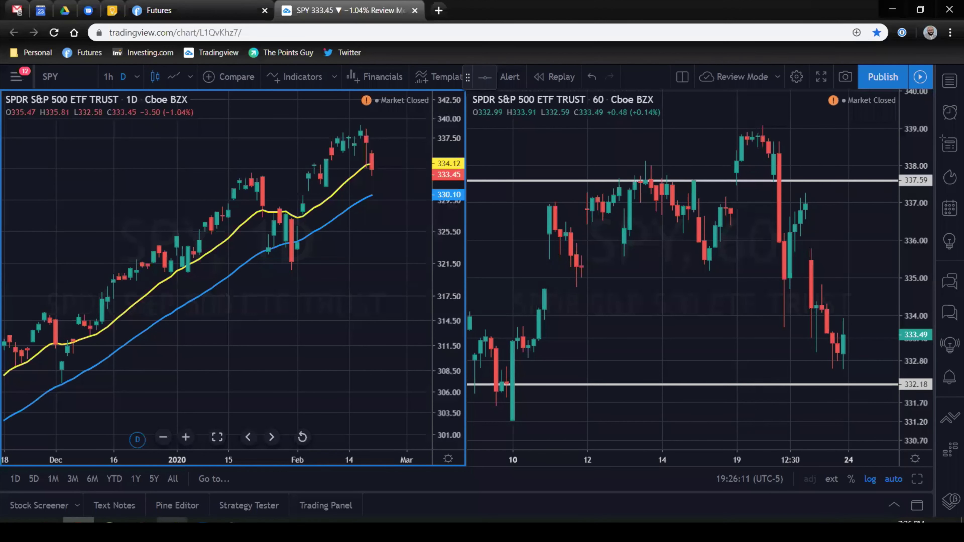
{"action": "key", "text": "alt+Tab"}
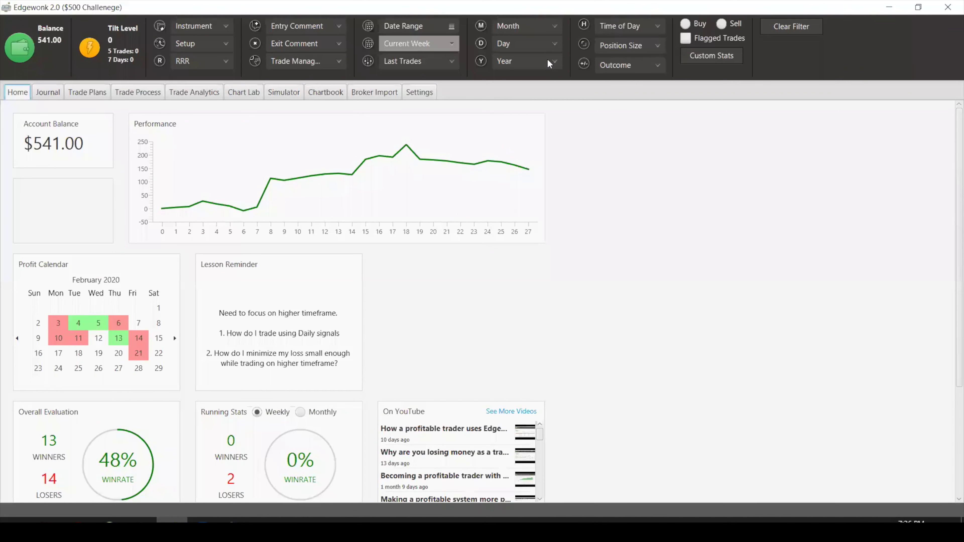
{"action": "left_click_drag", "start_coordinate": [529, 169], "coordinate": [587, 120]}
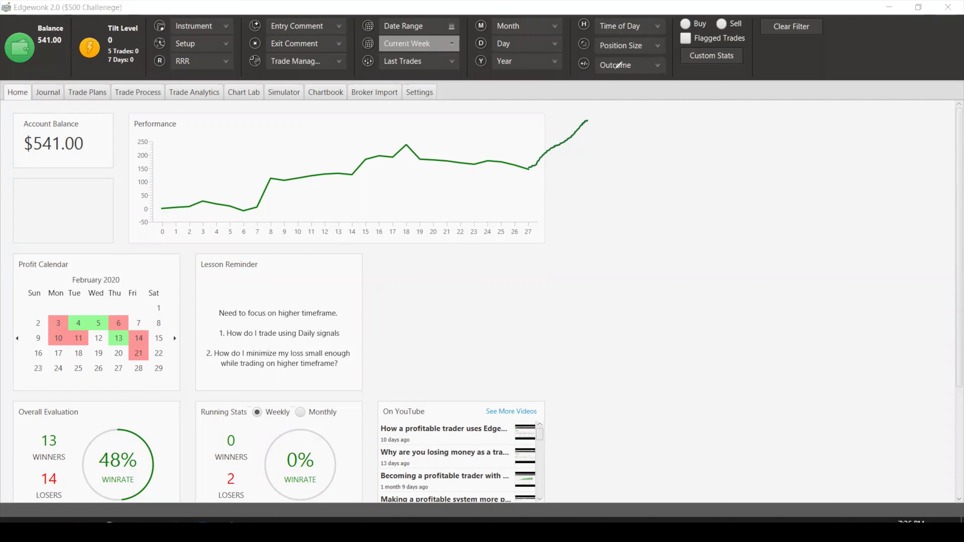
{"action": "key", "text": "e"}
- Switch the Home tab's Running Stats to Monthly, showing 4 winners, 10 losers, 29% winrate
{"action": "scroll", "coordinate": [160, 247], "scroll_direction": "down", "scroll_amount": 3}
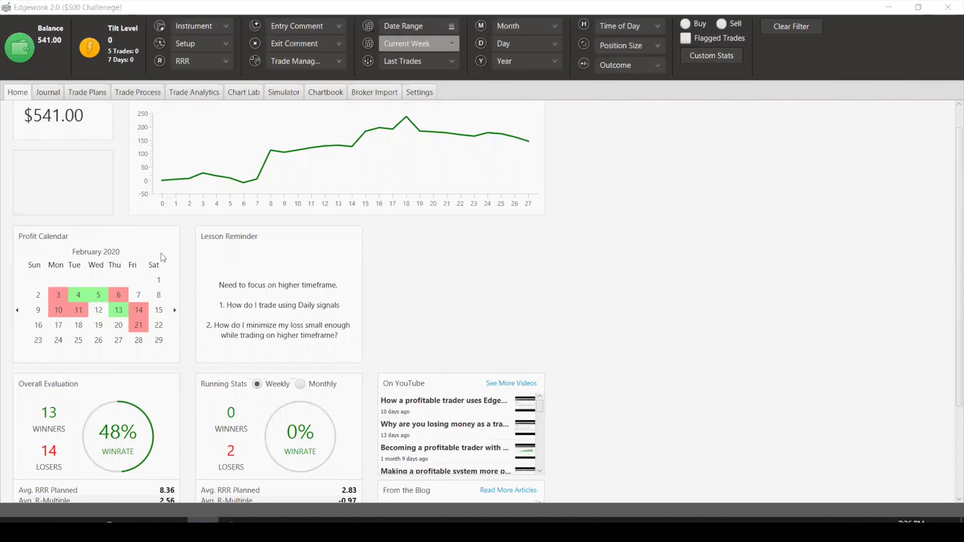
{"action": "scroll", "coordinate": [160, 253], "scroll_direction": "down", "scroll_amount": 4}
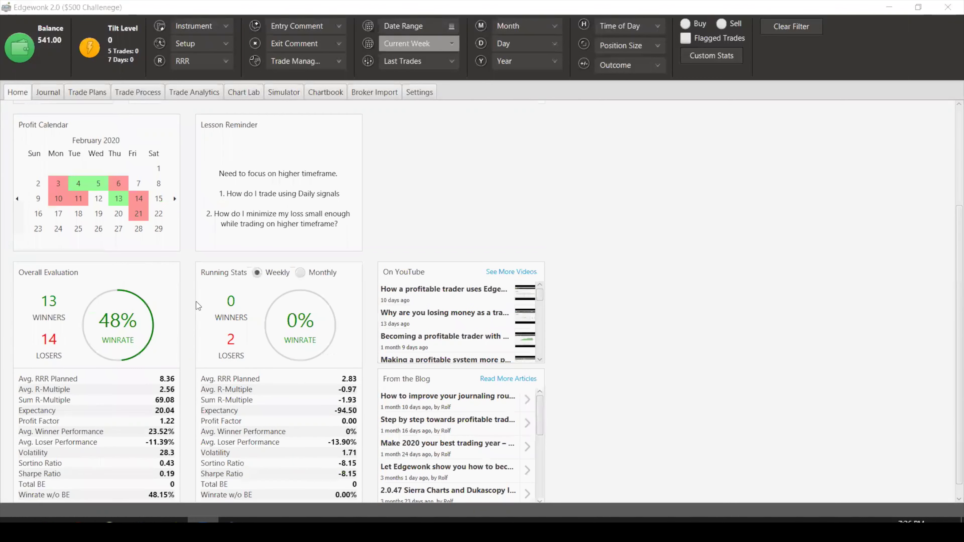
{"action": "scroll", "coordinate": [250, 360], "scroll_direction": "down", "scroll_amount": 1}
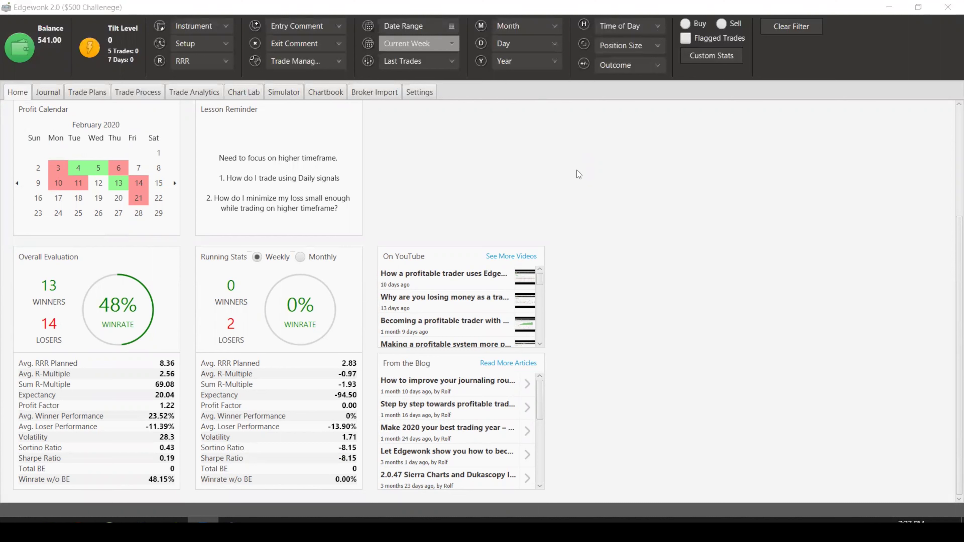
{"action": "left_click", "coordinate": [301, 257]}
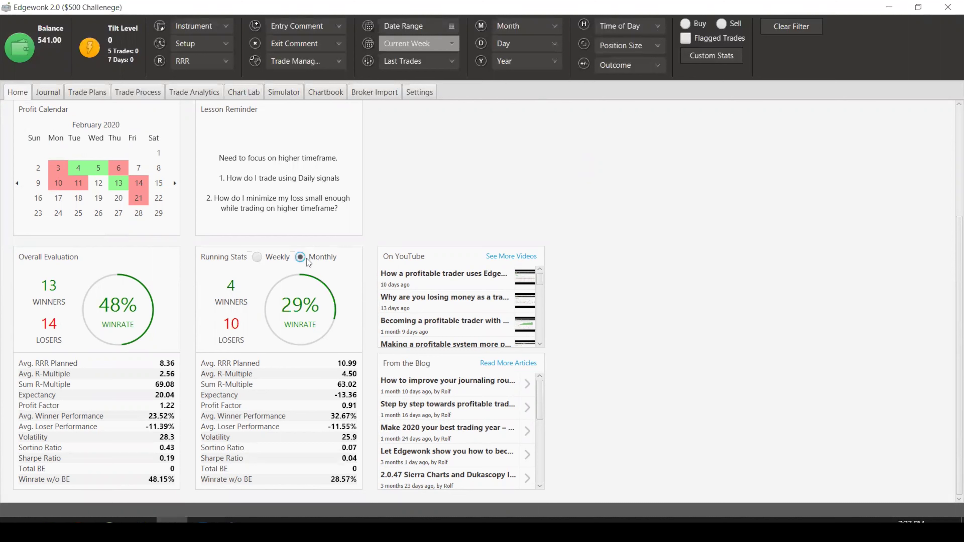